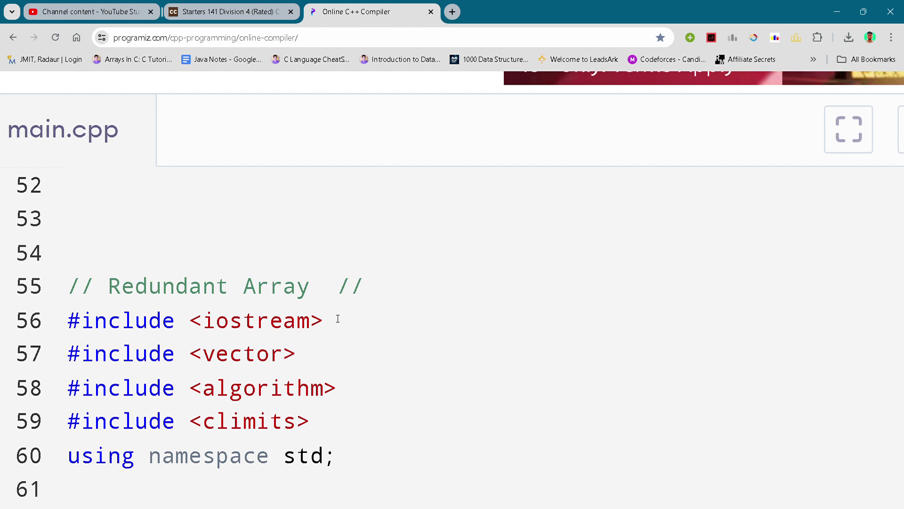
click(270, 320)
scroll(270, 310, down, 1)
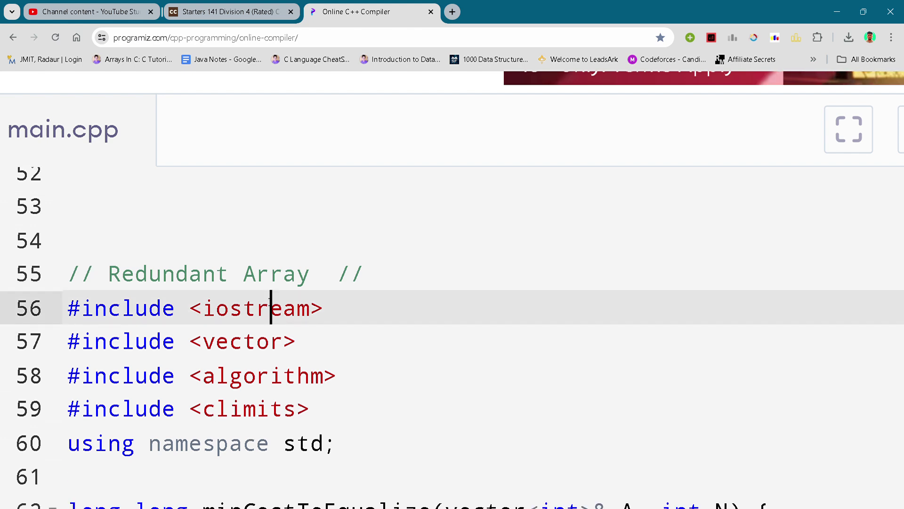
click(328, 321)
scroll(331, 320, down, 1)
click(345, 319)
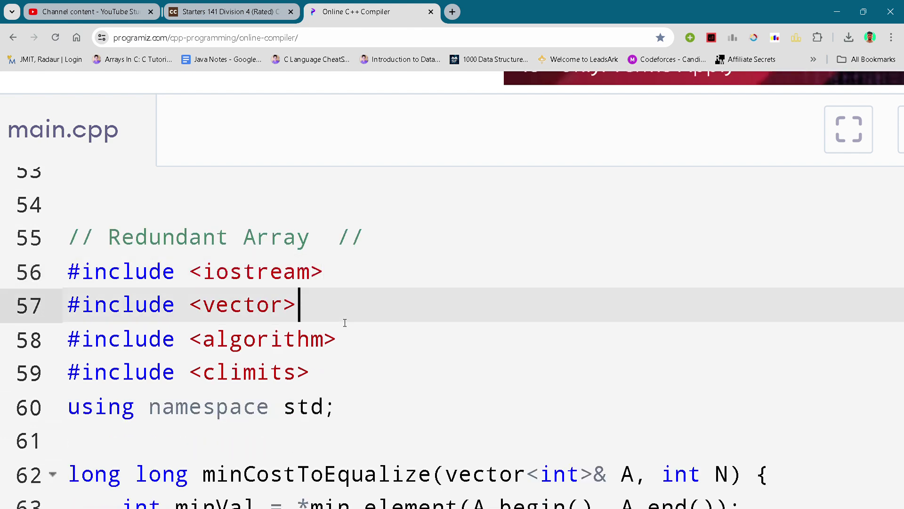
scroll(345, 321, down, 2)
click(345, 323)
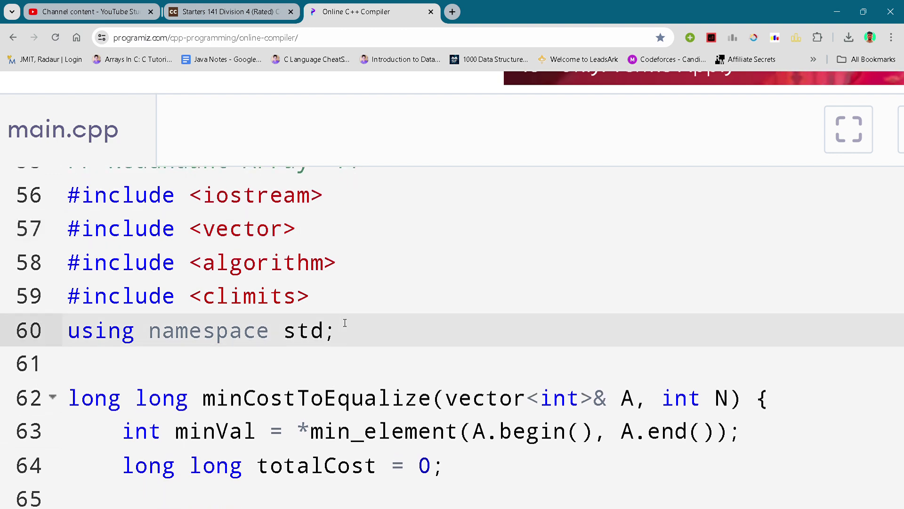
scroll(345, 323, down, 1)
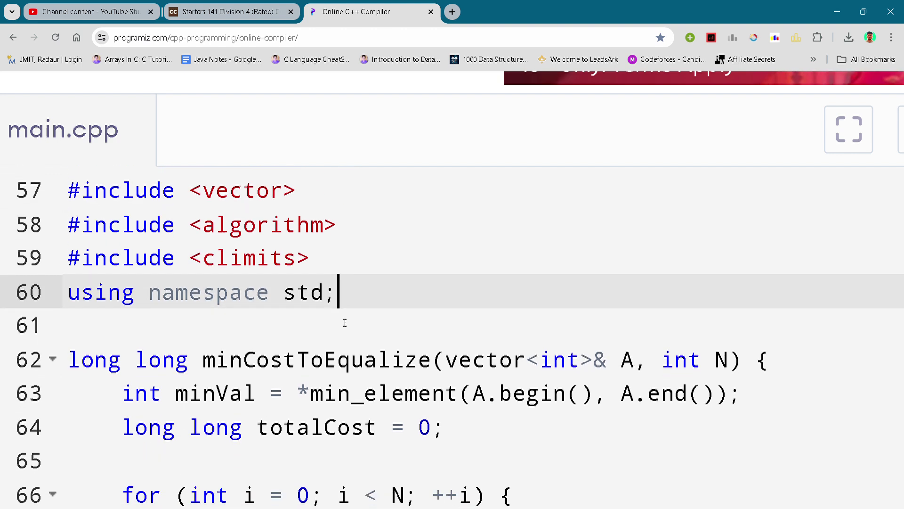
click(320, 332)
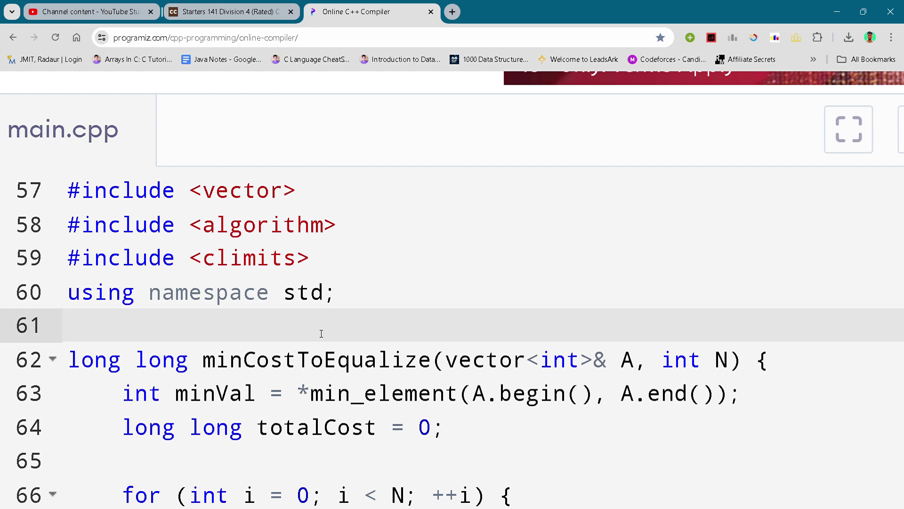
scroll(321, 332, down, 1)
click(303, 347)
scroll(303, 347, down, 1)
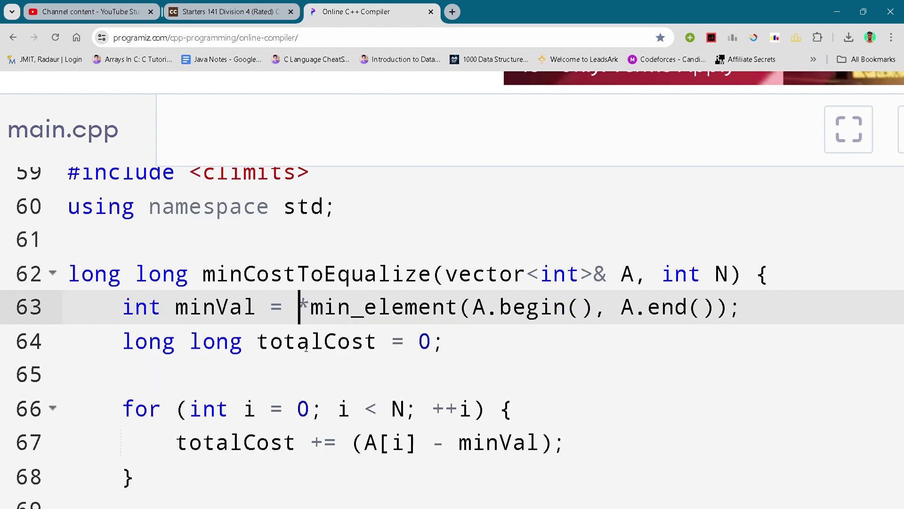
click(297, 342)
click(294, 382)
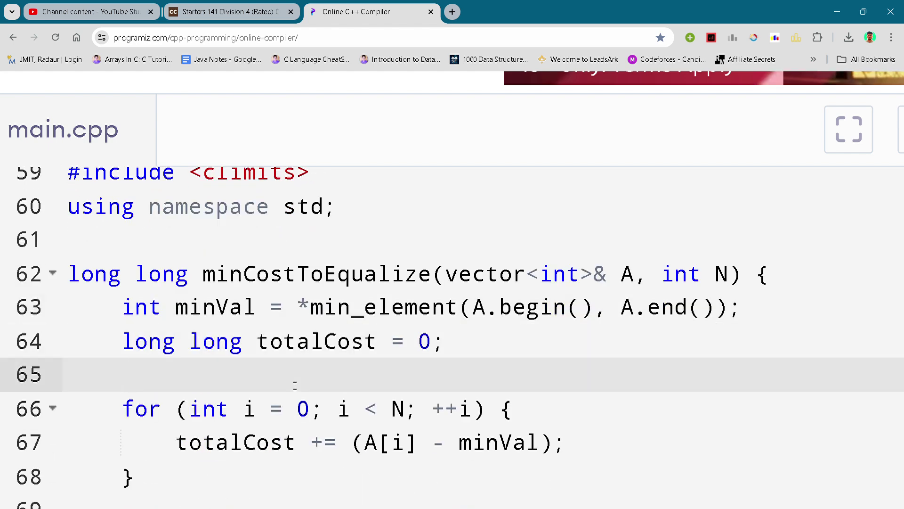
scroll(295, 385, down, 3)
click(295, 386)
scroll(294, 386, down, 1)
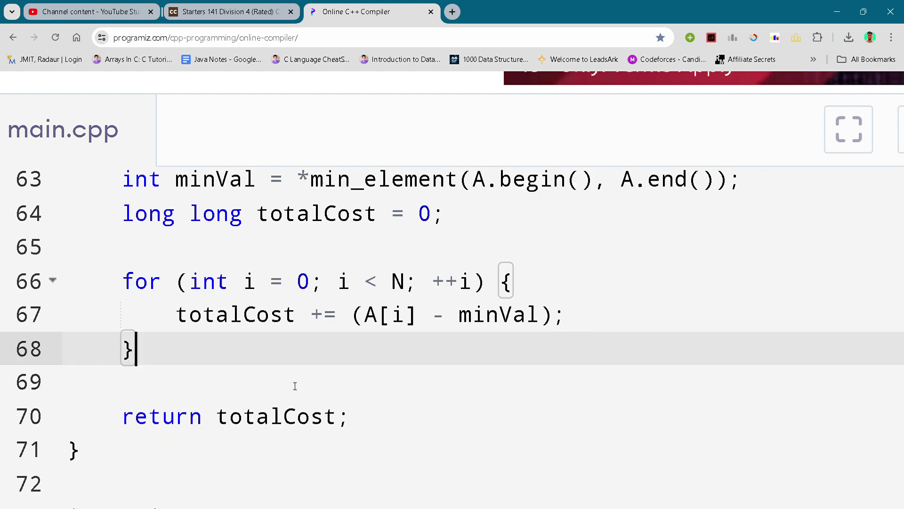
click(294, 384)
scroll(295, 383, down, 3)
click(248, 400)
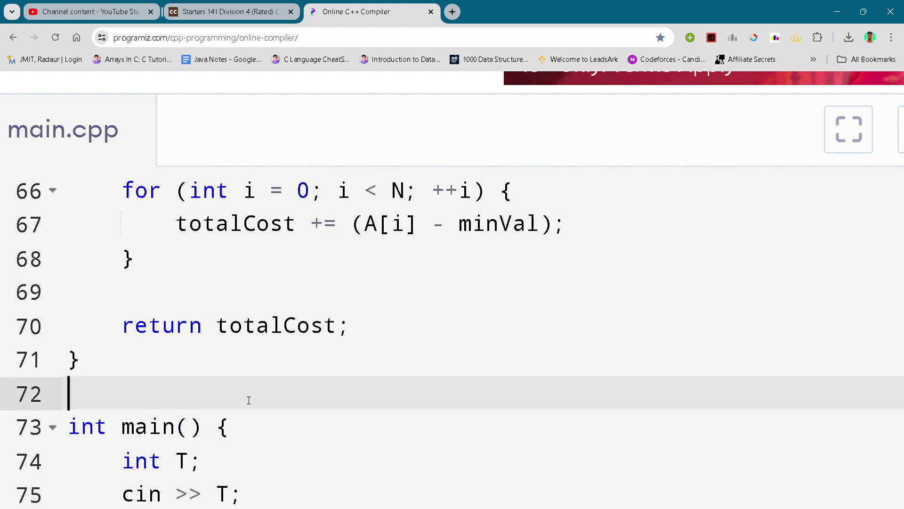
scroll(249, 400, down, 2)
click(248, 401)
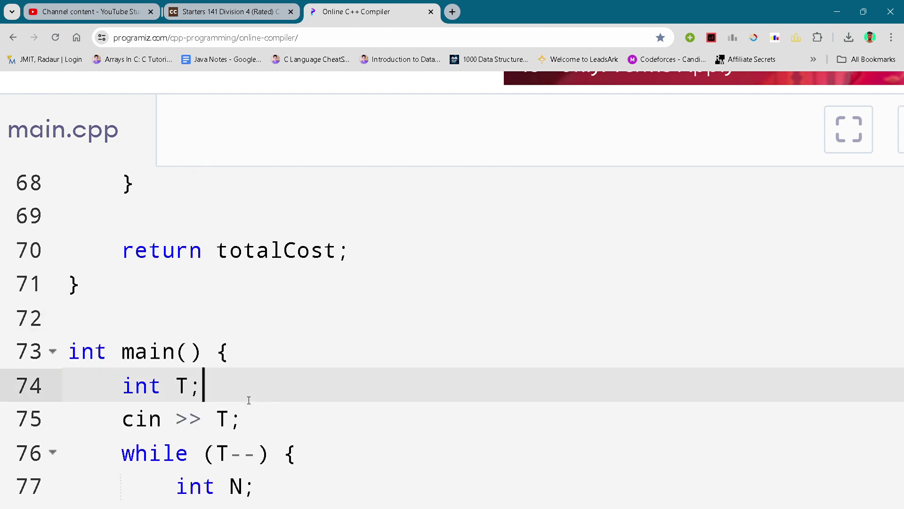
click(313, 417)
scroll(313, 417, down, 1)
click(312, 415)
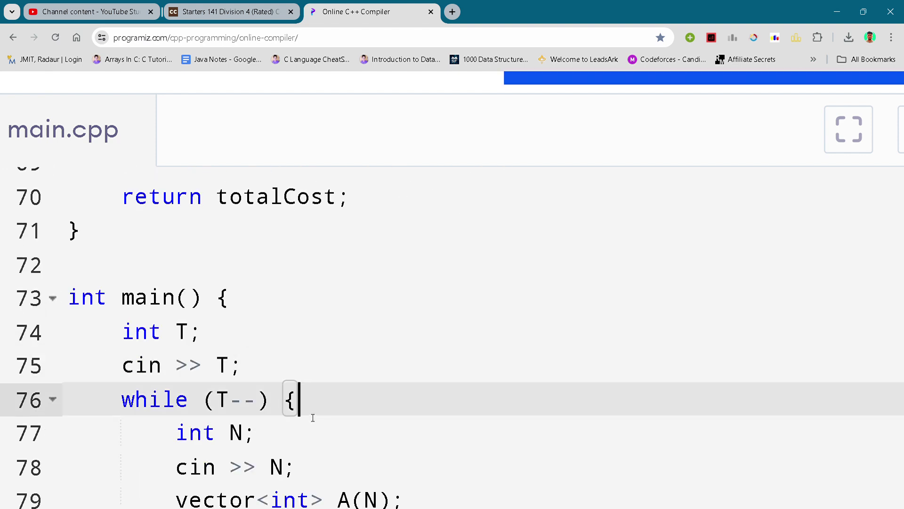
scroll(312, 417, down, 1)
click(312, 417)
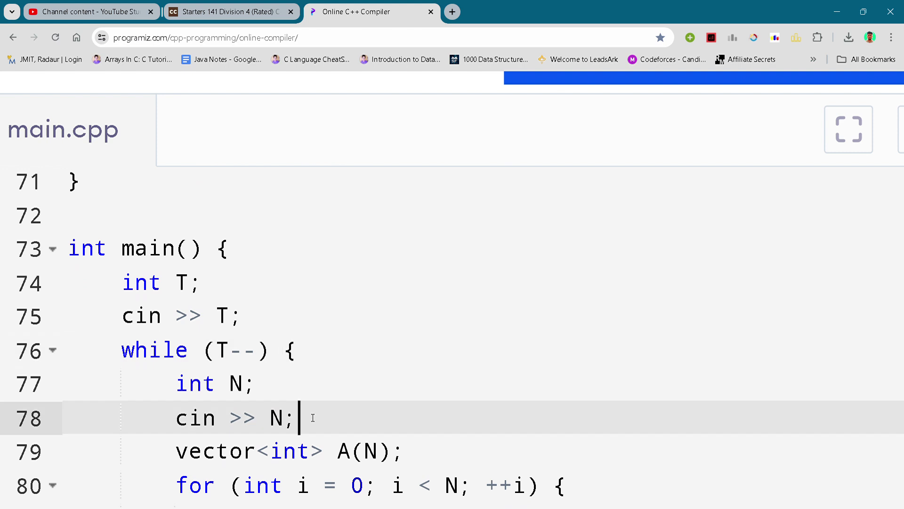
scroll(313, 417, down, 1)
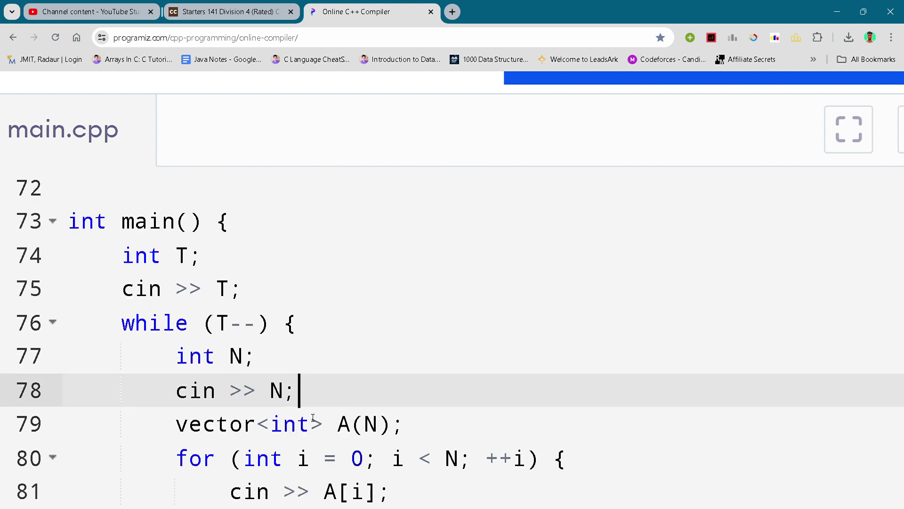
scroll(313, 417, down, 1)
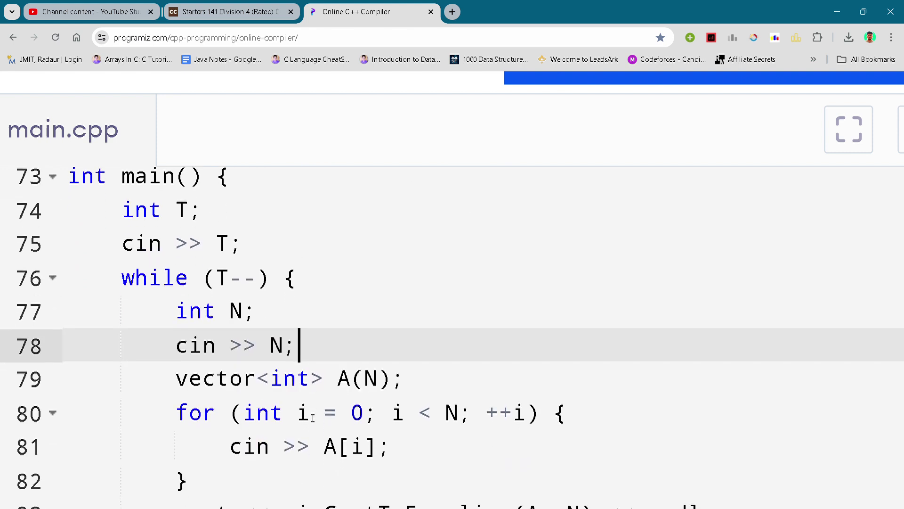
click(312, 417)
scroll(312, 417, down, 1)
click(312, 417)
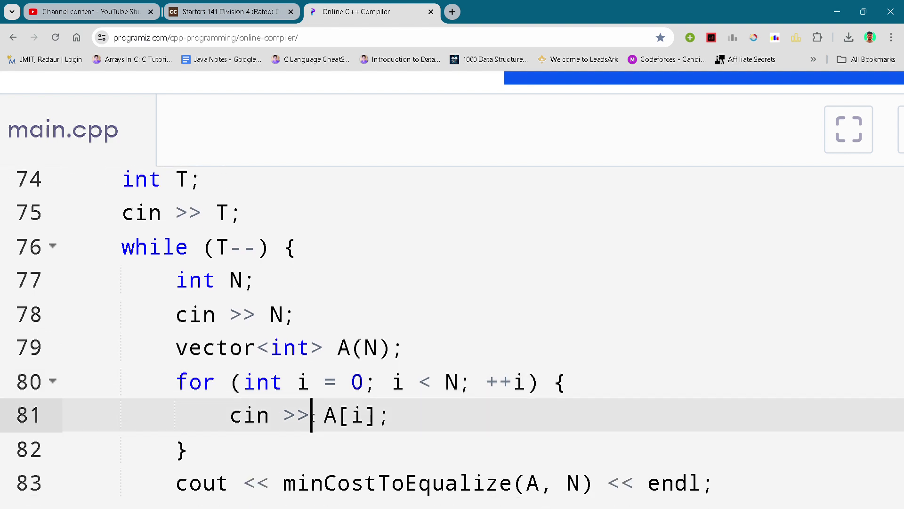
scroll(312, 417, down, 2)
click(288, 464)
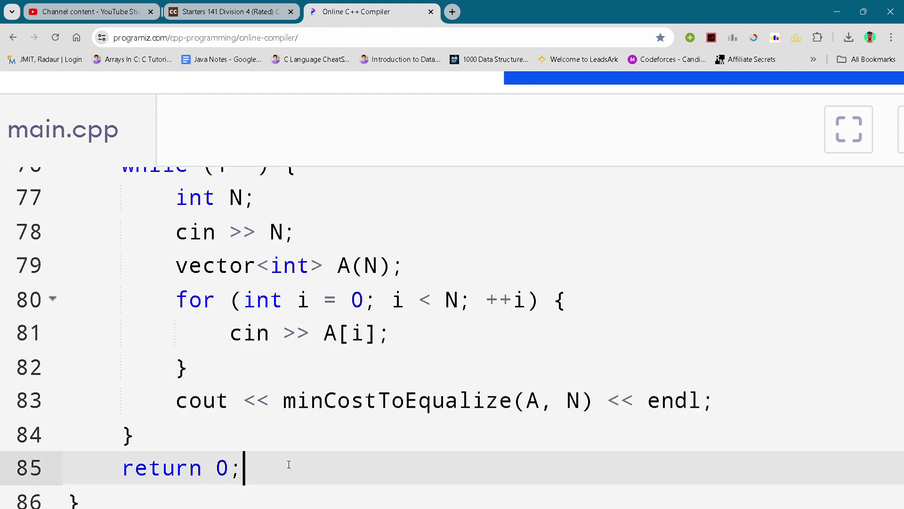
scroll(289, 463, down, 1)
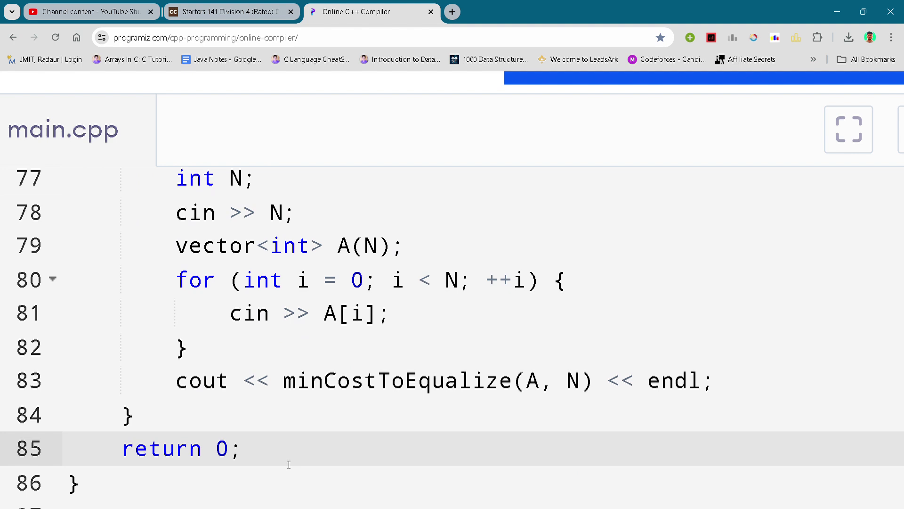
scroll(289, 464, down, 1)
scroll(365, 402, up, 2)
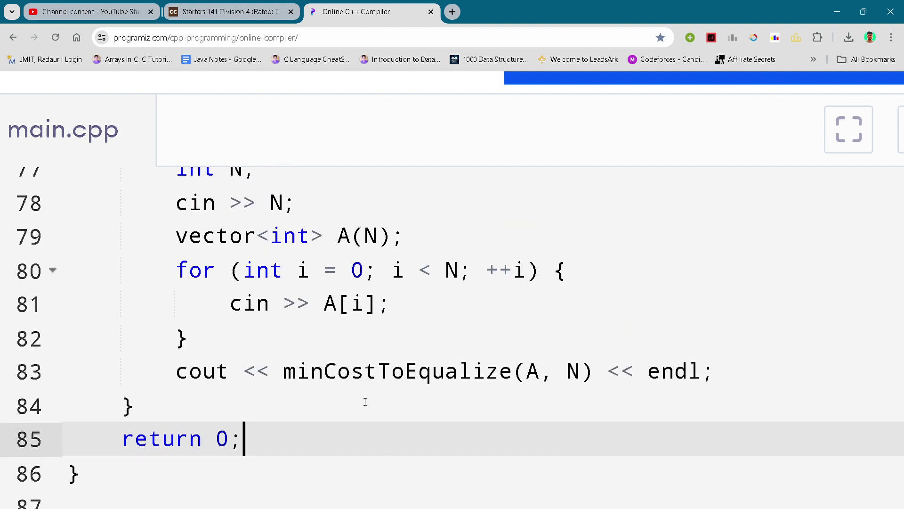
scroll(364, 401, down, 1)
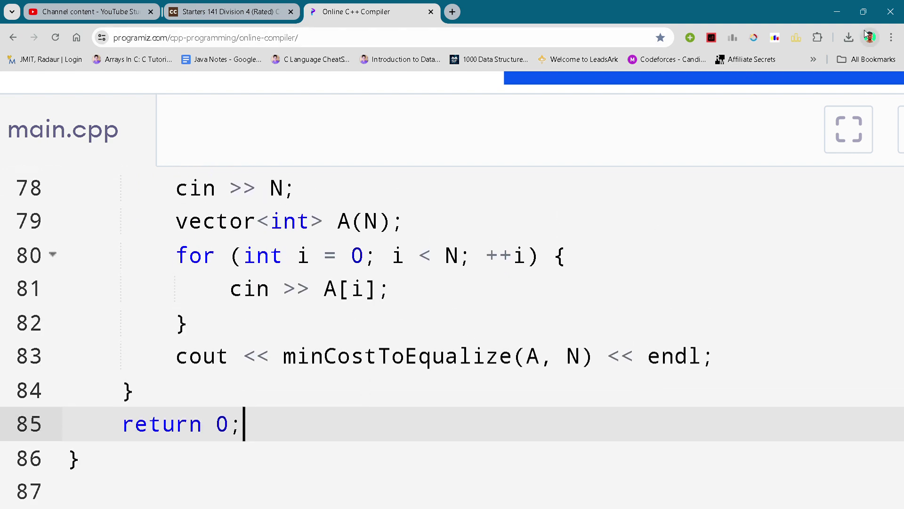